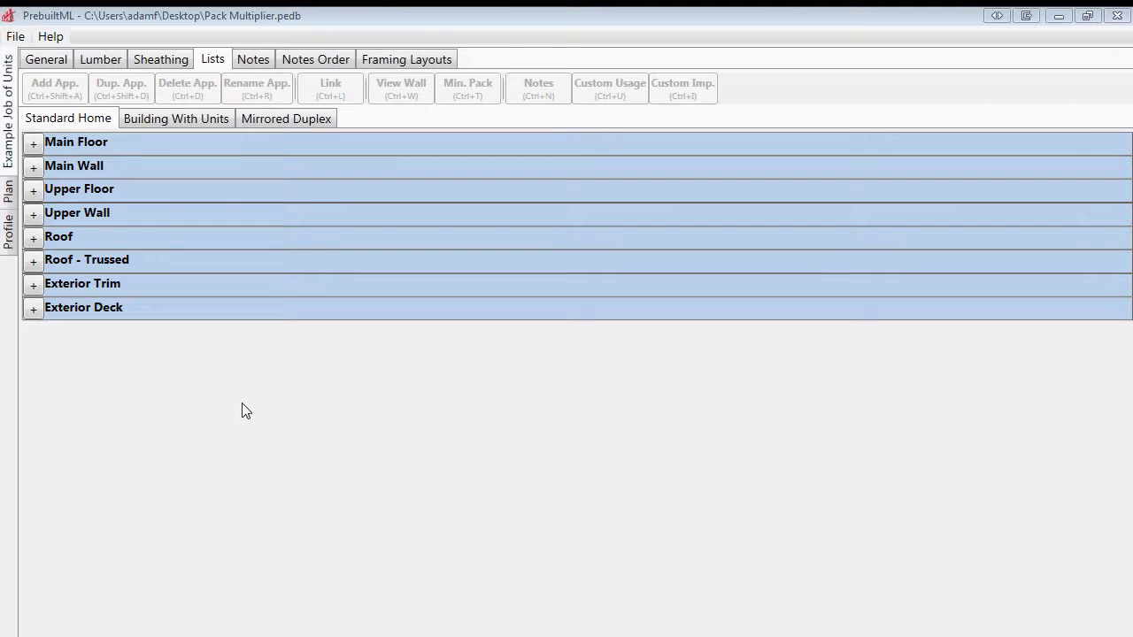
# Examine the applications in the Standard Home list's Main Floor pack, and switch to the Building With Units list.
pyautogui.click(34, 144)
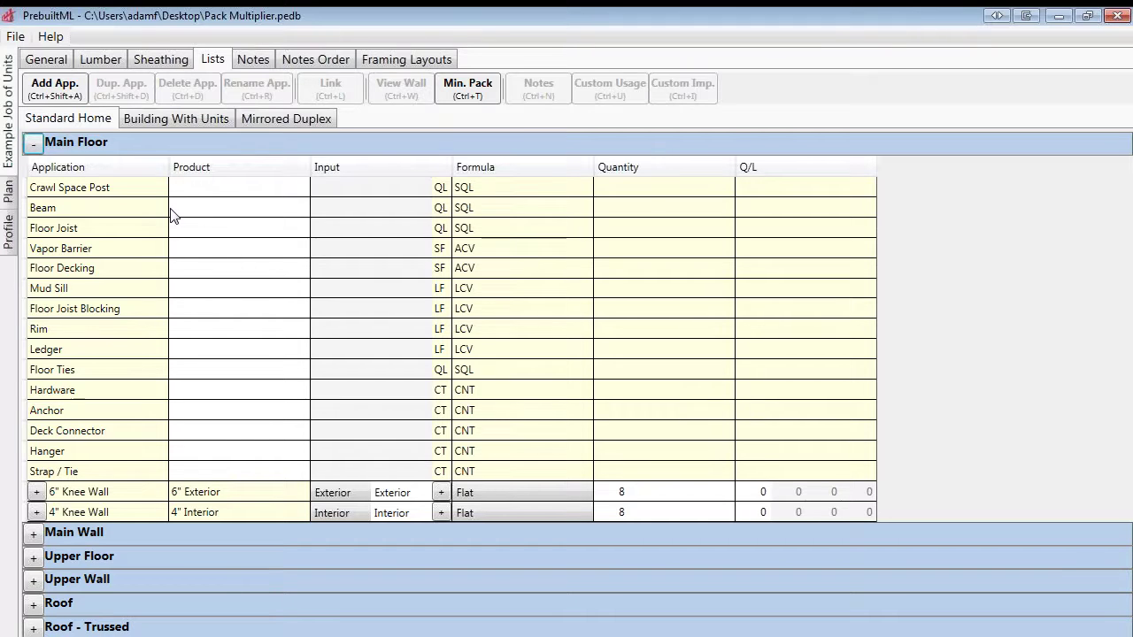
pyautogui.click(34, 144)
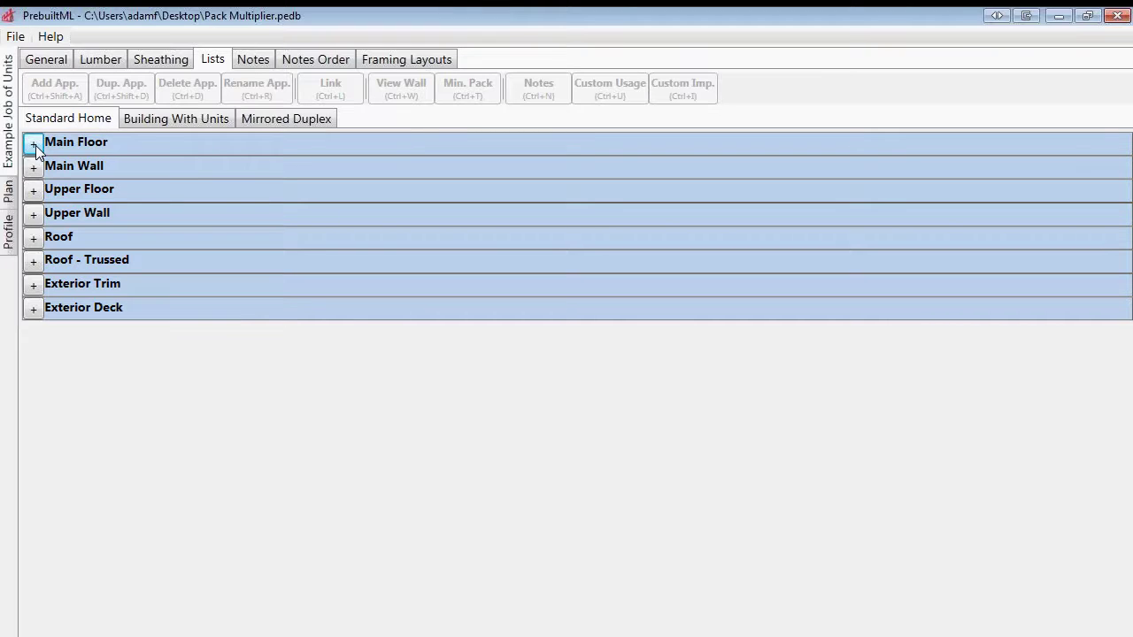
pyautogui.click(172, 118)
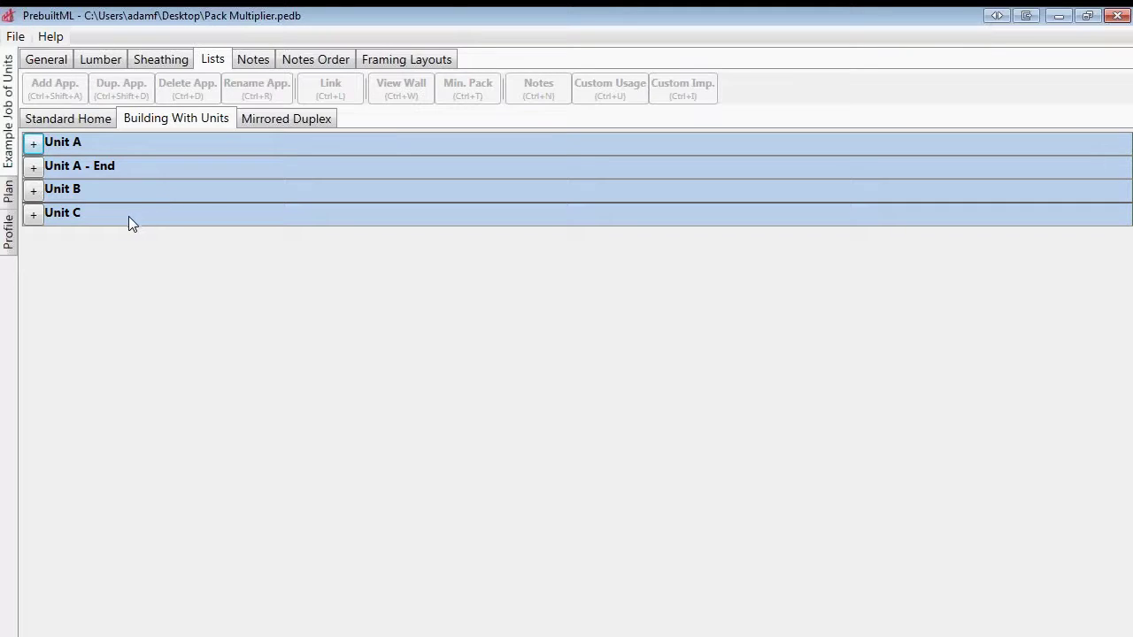
# Review Unit A's takeoff on the plan and the products and quantities in its pack.
pyautogui.click(8, 191)
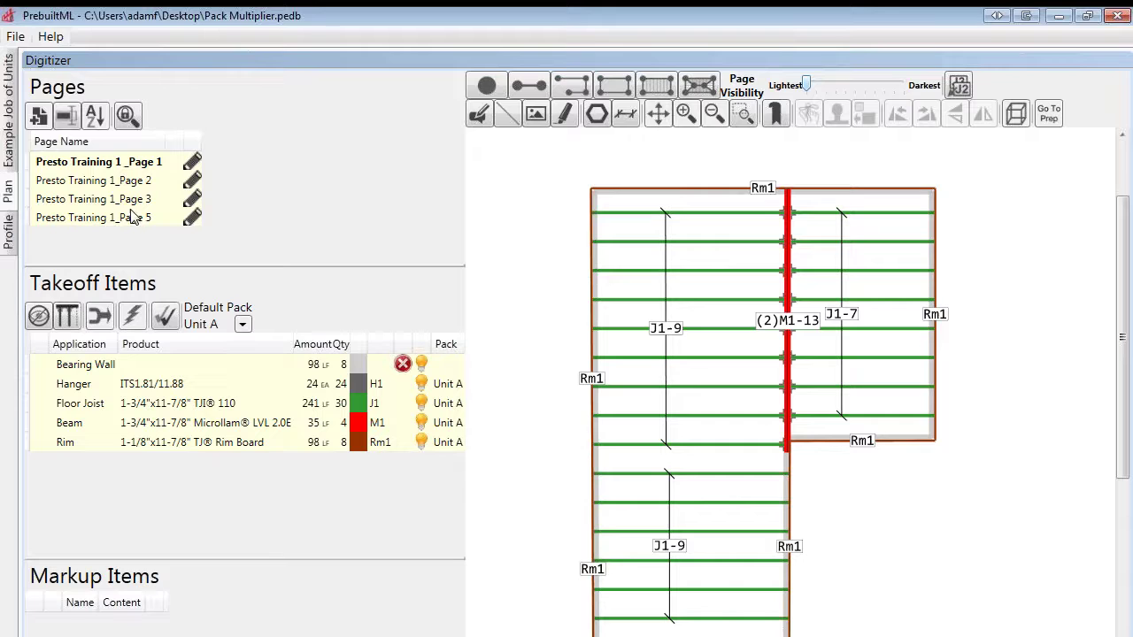
pyautogui.click(11, 147)
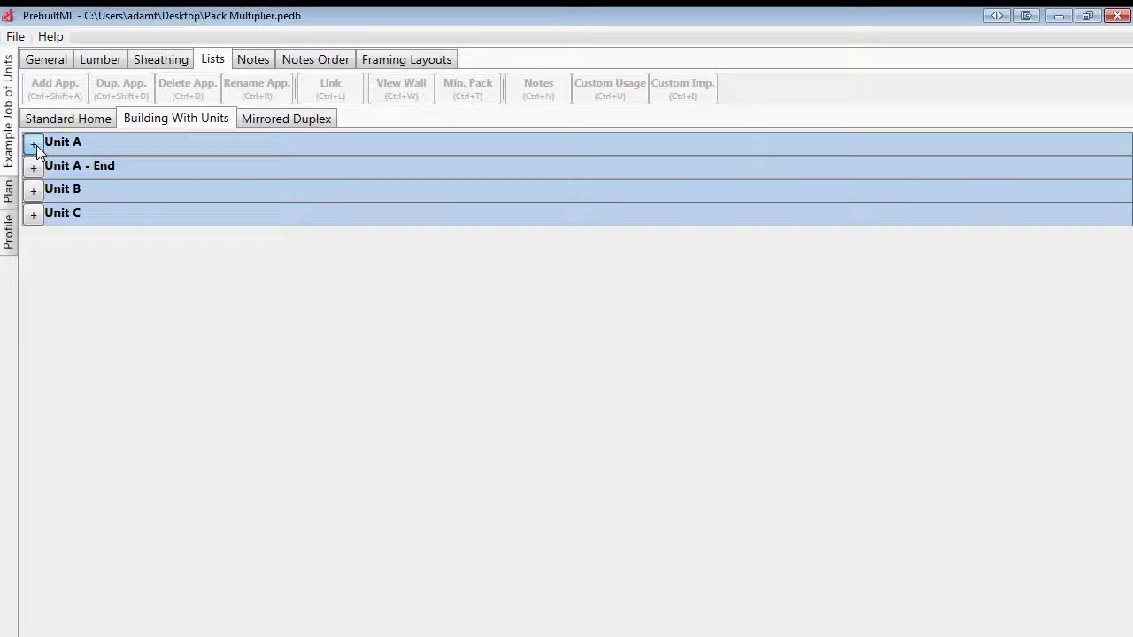
pyautogui.click(35, 145)
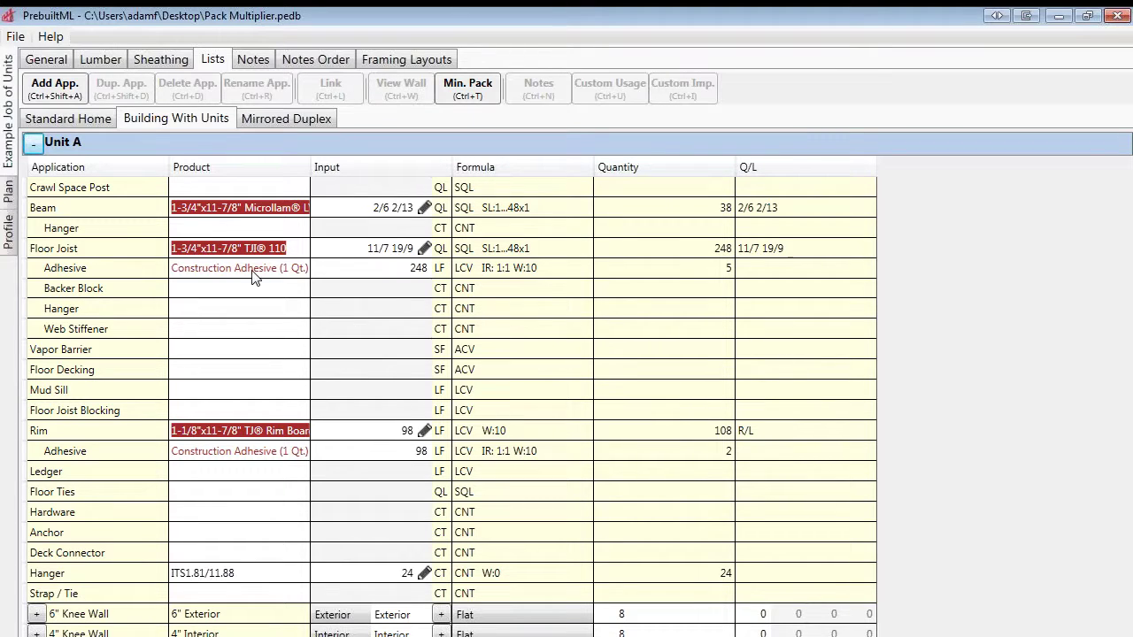
pyautogui.click(34, 145)
# View the Itemized List (QL) report enlarged, read the material quantities for each unit, and close it.
pyautogui.click(15, 36)
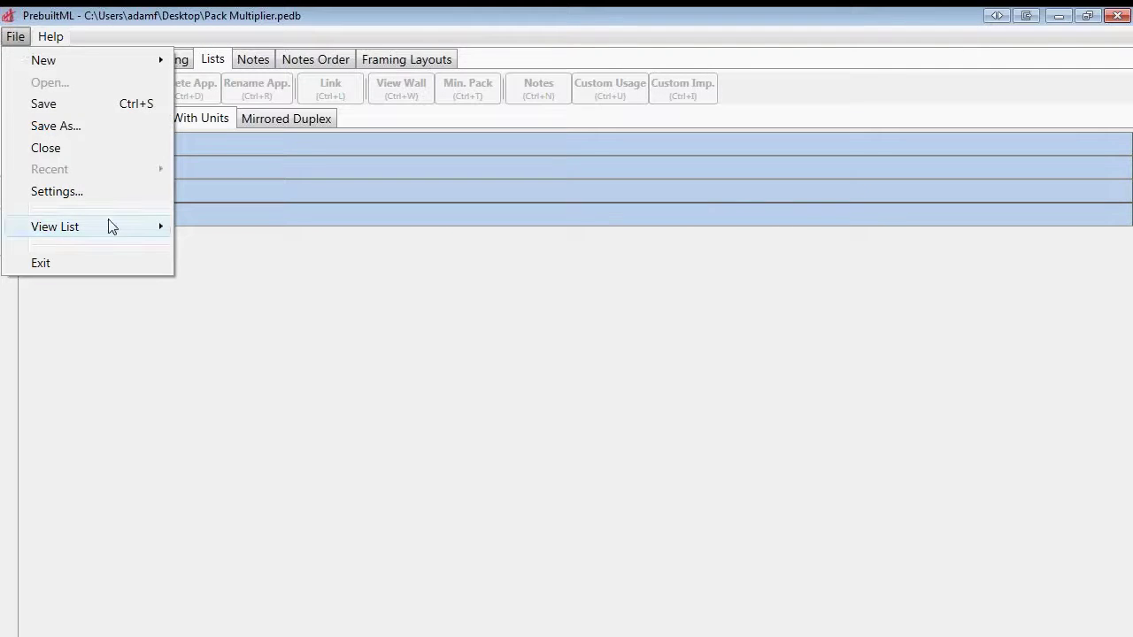
pyautogui.moveTo(139, 232)
pyautogui.click(300, 251)
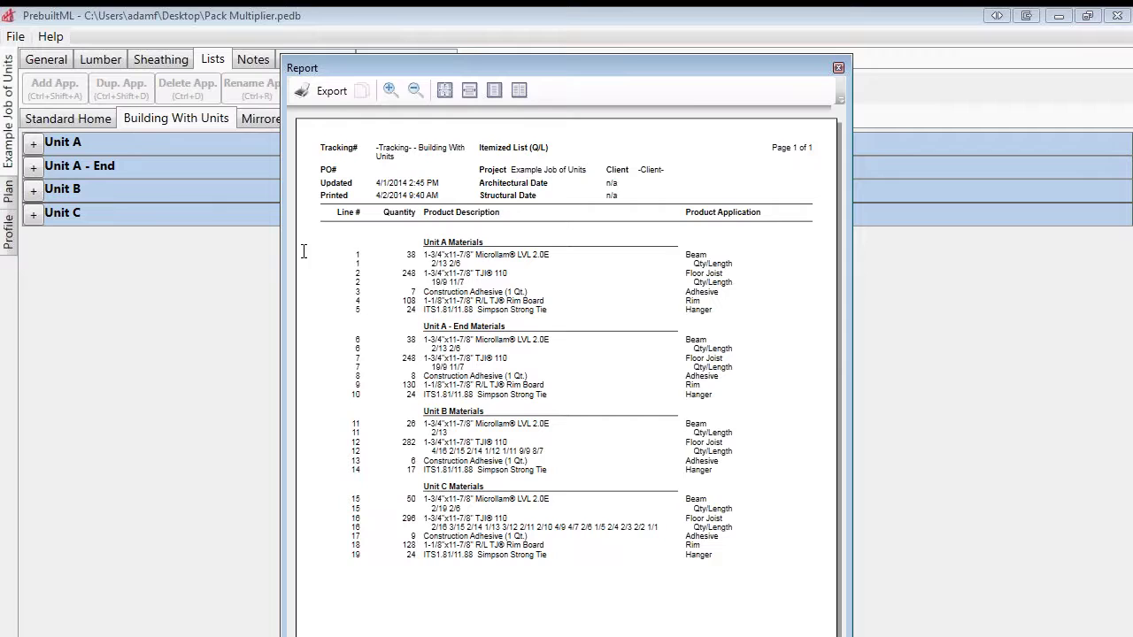
pyautogui.click(391, 90)
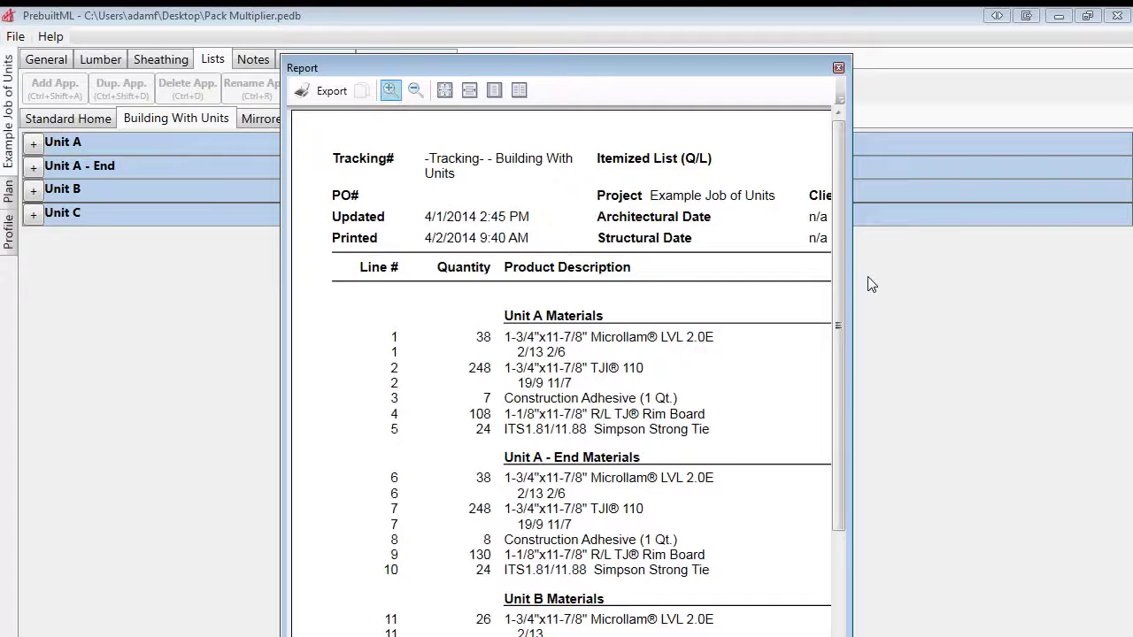
pyautogui.moveTo(851, 286); pyautogui.dragTo(1067, 286)
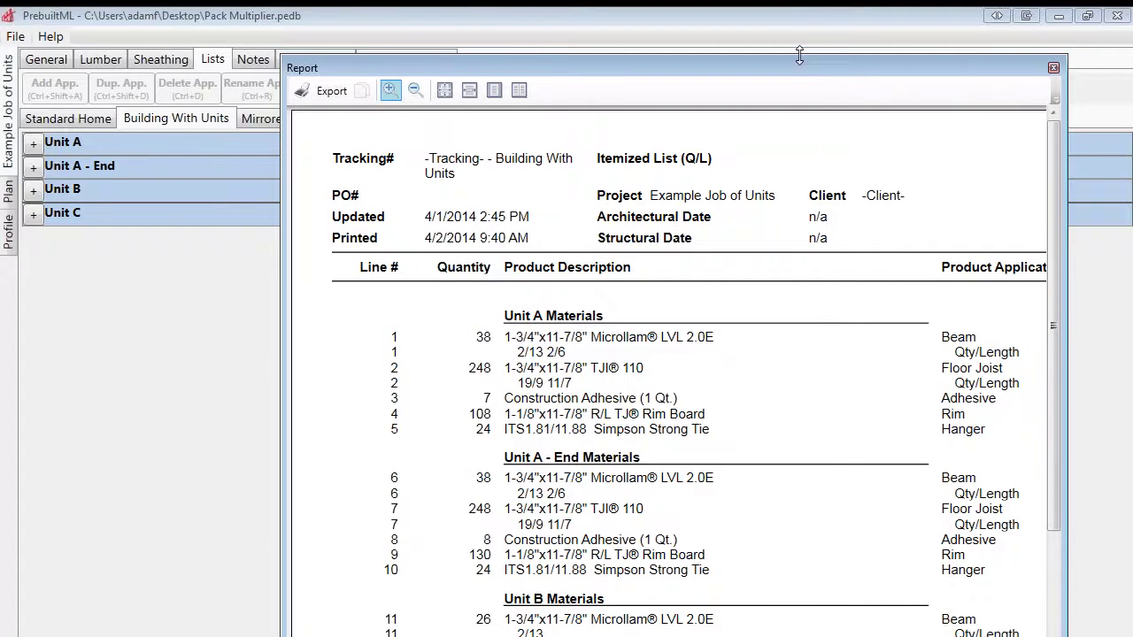
pyautogui.moveTo(807, 78); pyautogui.dragTo(647, 59)
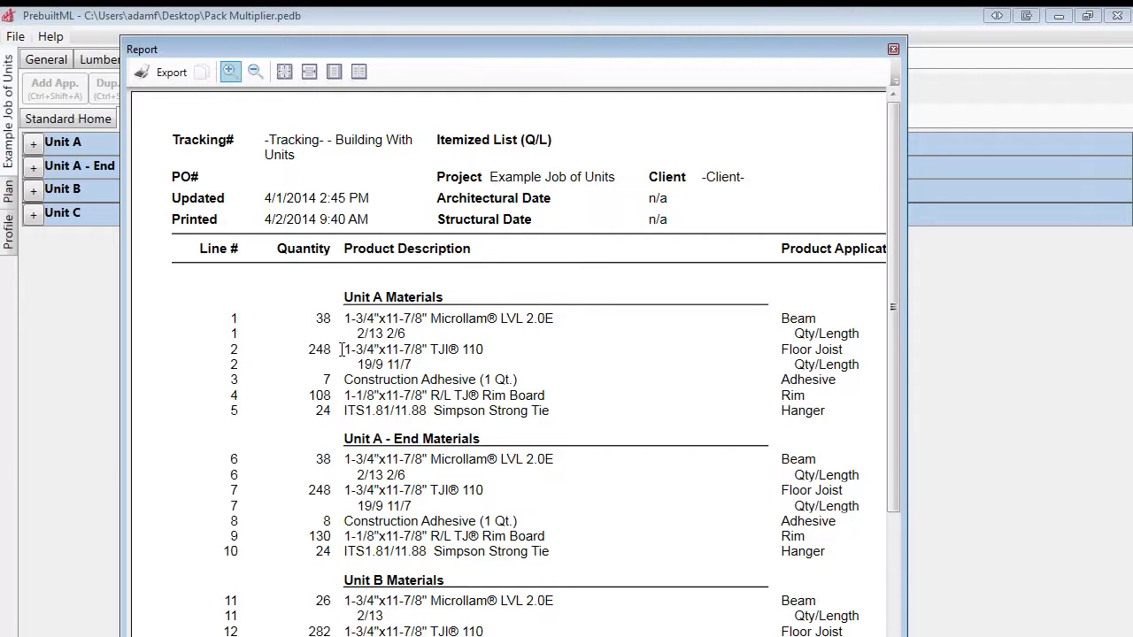
pyautogui.click(893, 51)
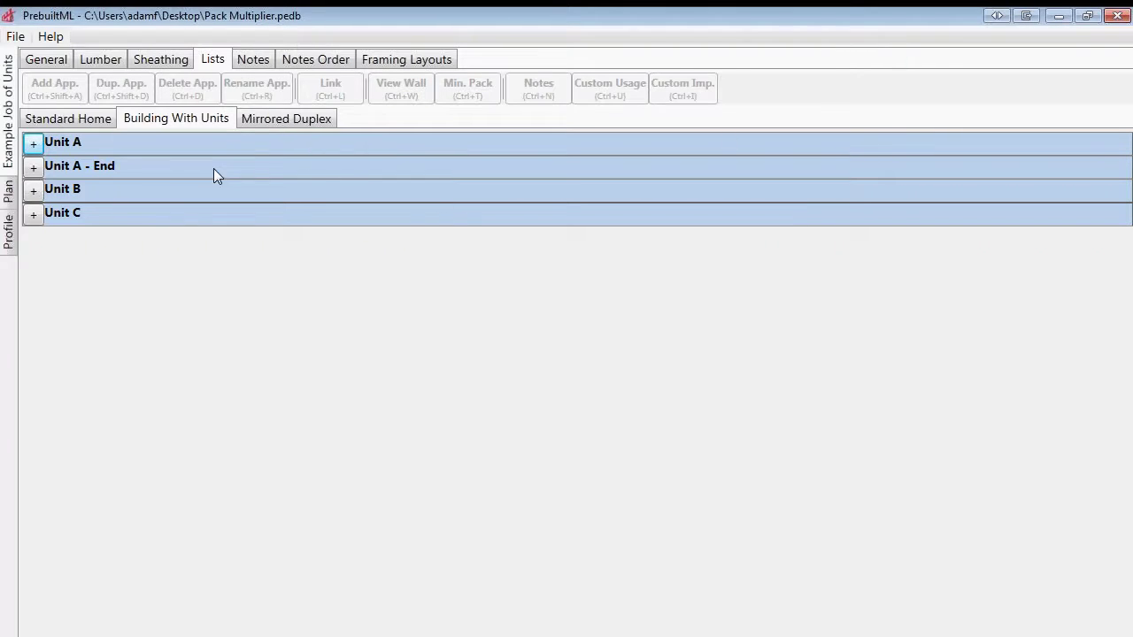
# Set the report multiplier of the Unit A pack to 20.
pyautogui.rightClick(99, 144)
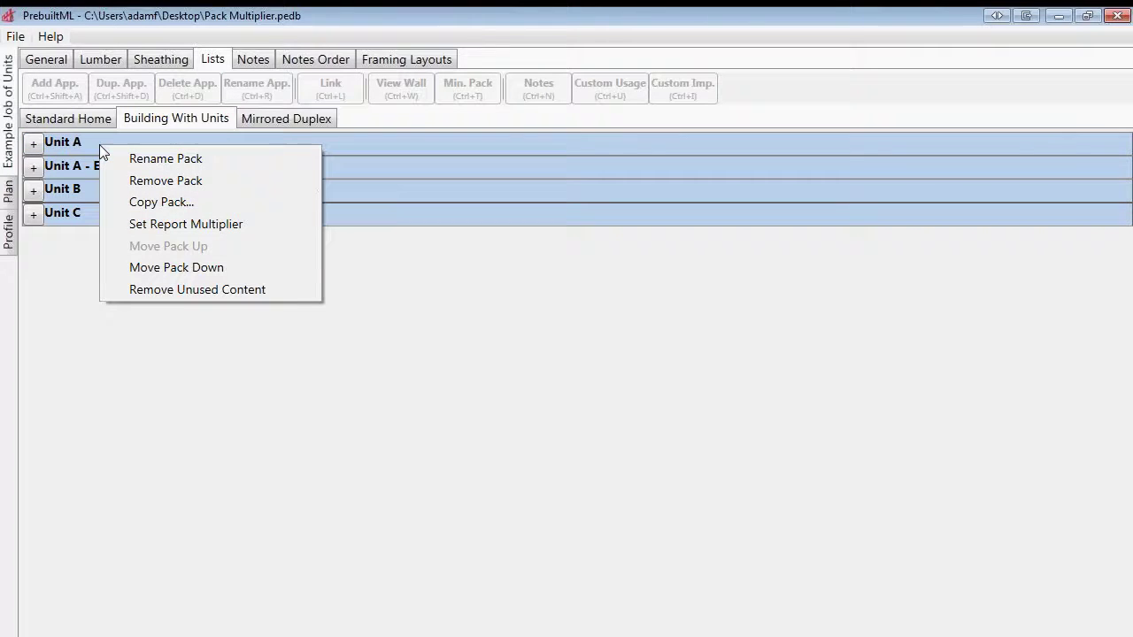
pyautogui.click(281, 228)
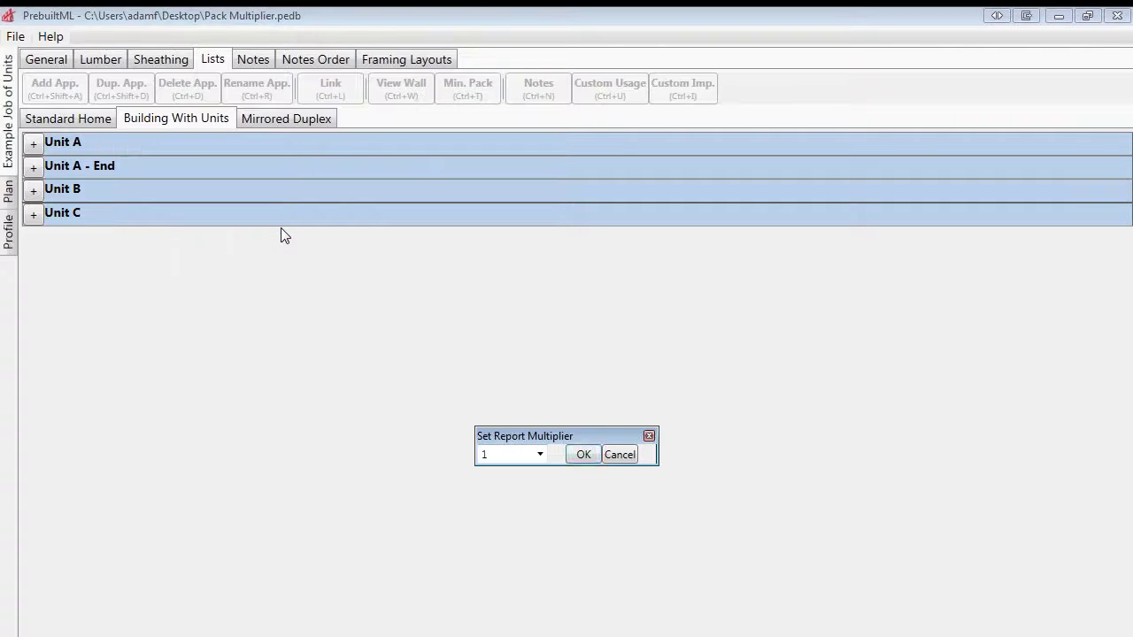
pyautogui.click(539, 454)
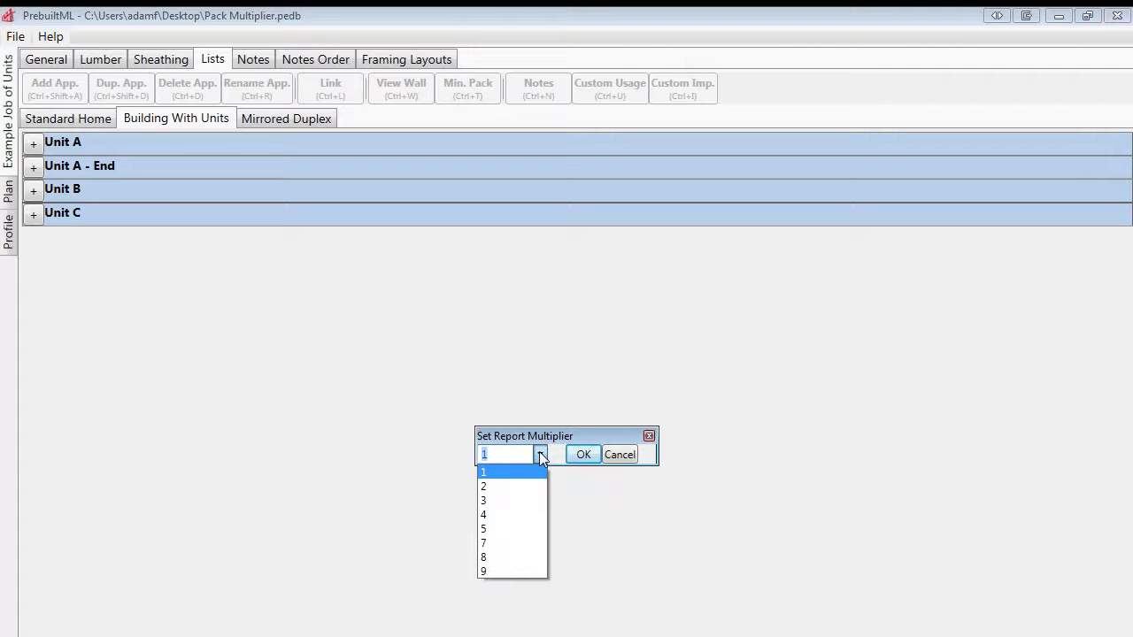
pyautogui.click(507, 454)
pyautogui.press('BackSpace')
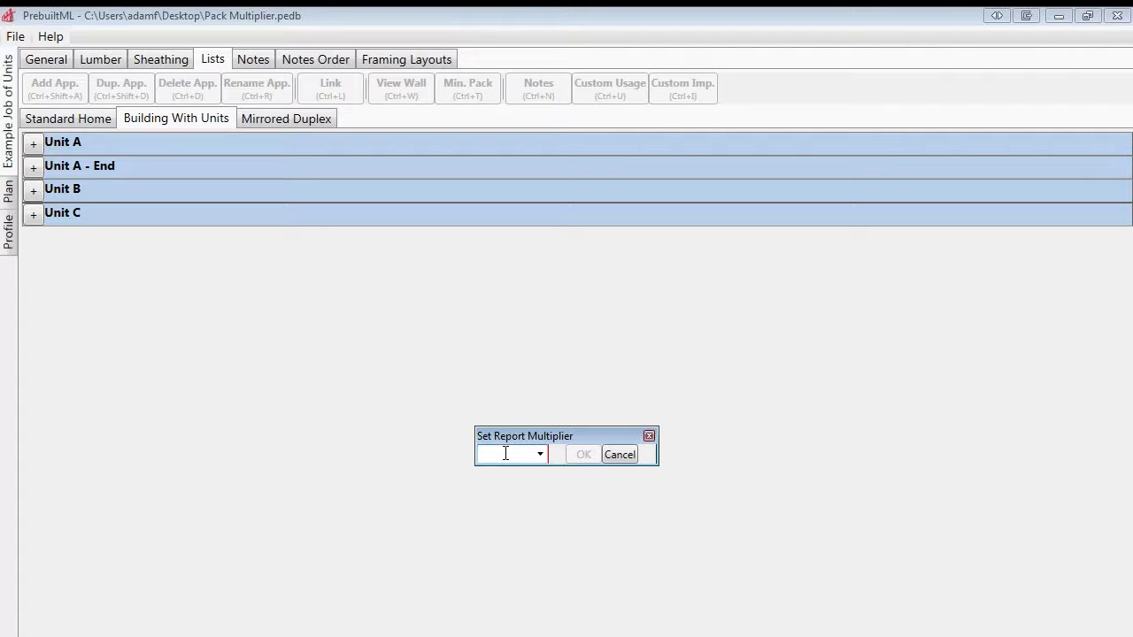
pyautogui.write('20')
pyautogui.press('Tab')
pyautogui.click(583, 456)
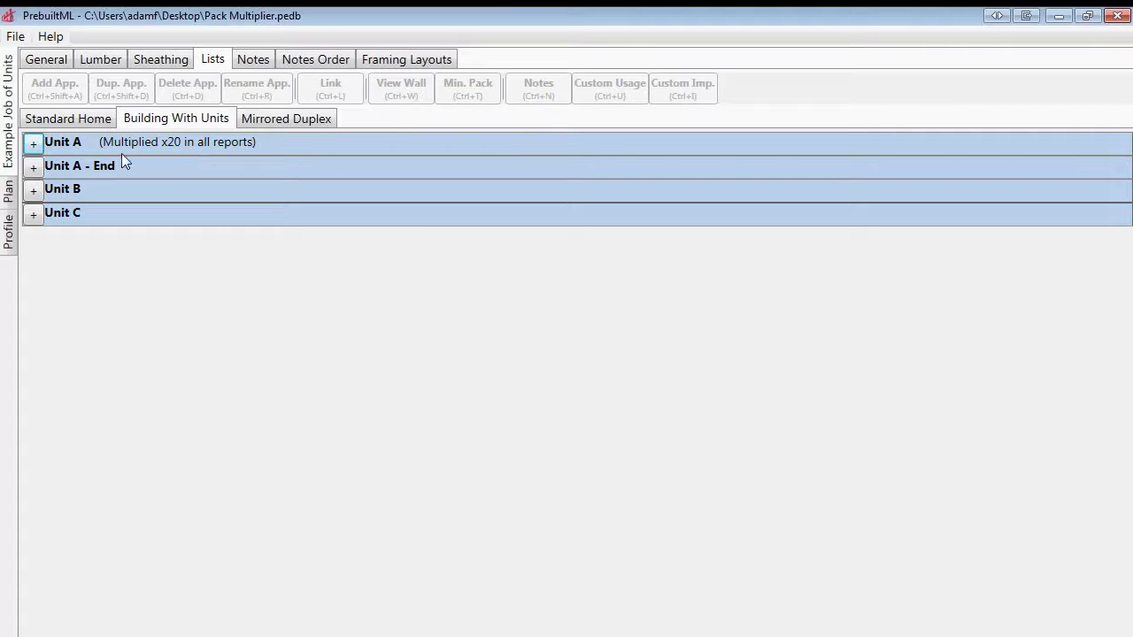
# Compare the quantities in the Unit A pack with those in the Itemized List (QL) report.
pyautogui.click(33, 144)
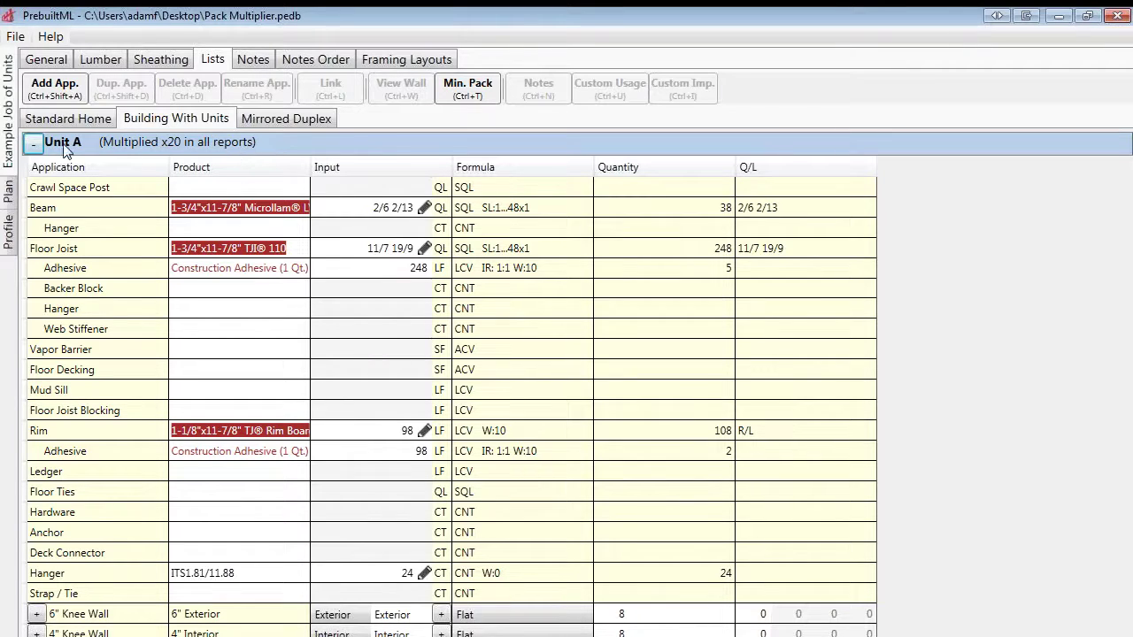
pyautogui.click(36, 143)
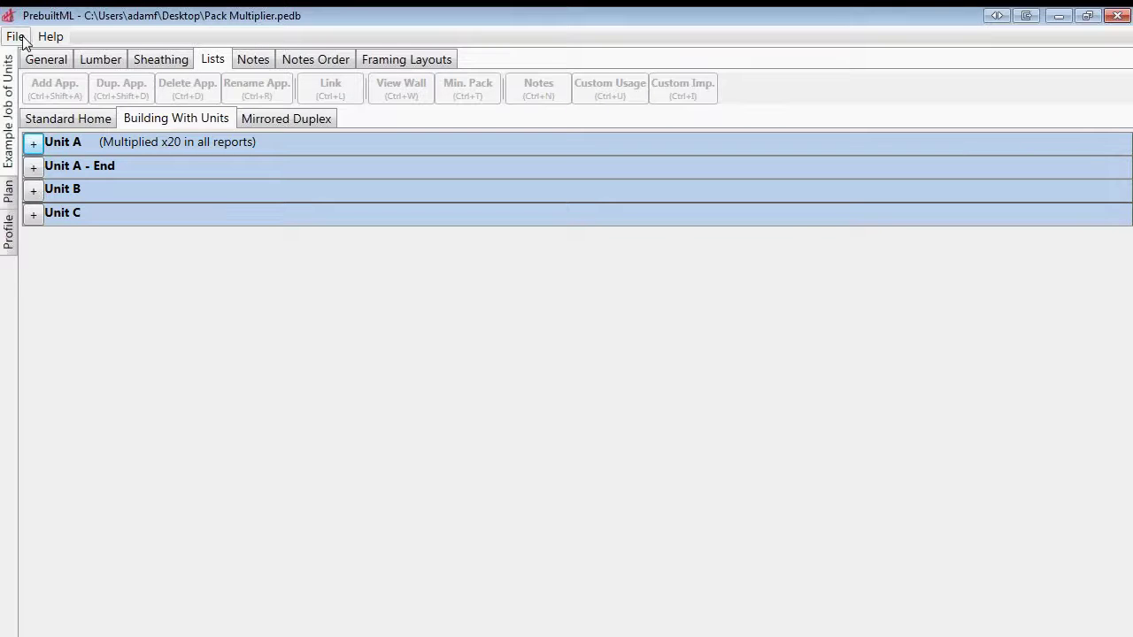
pyautogui.click(15, 36)
pyautogui.moveTo(96, 232)
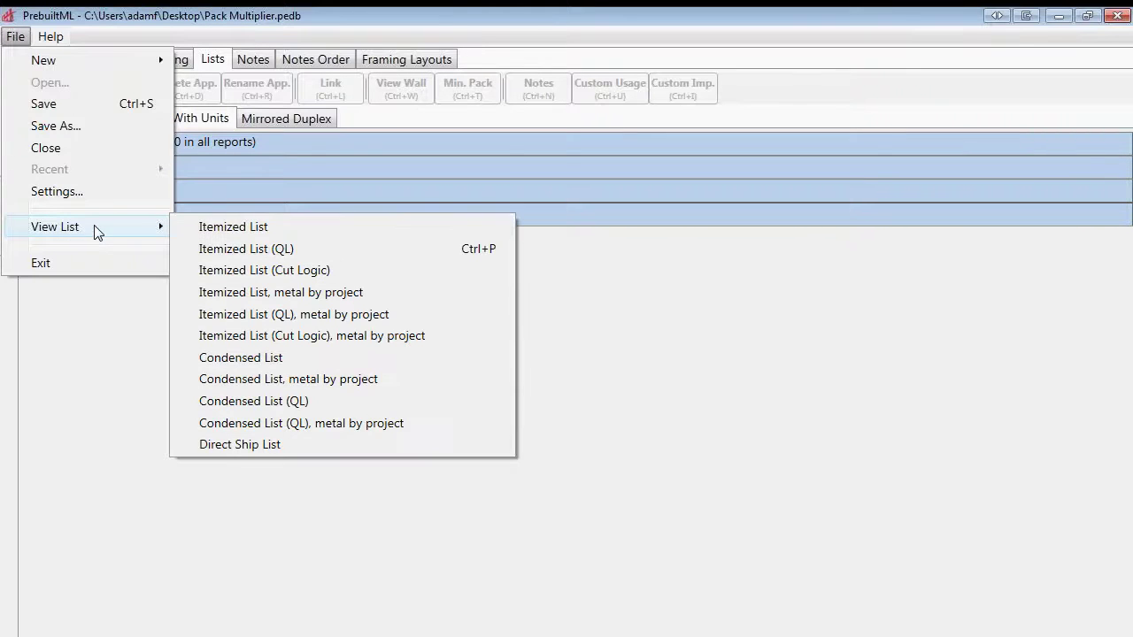
pyautogui.click(278, 250)
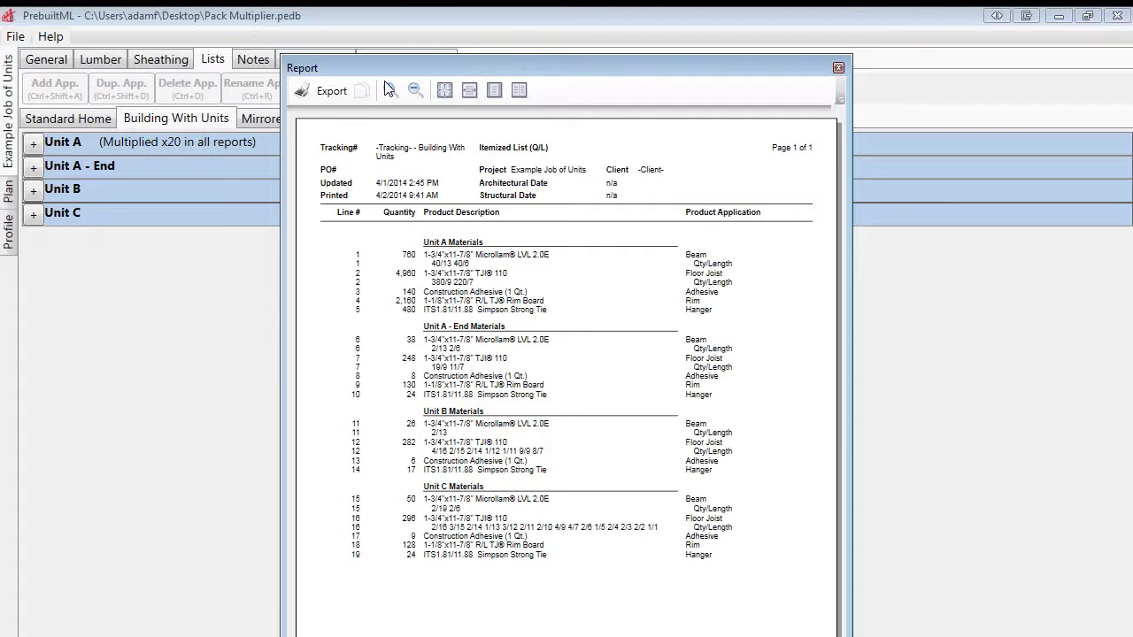
pyautogui.click(390, 91)
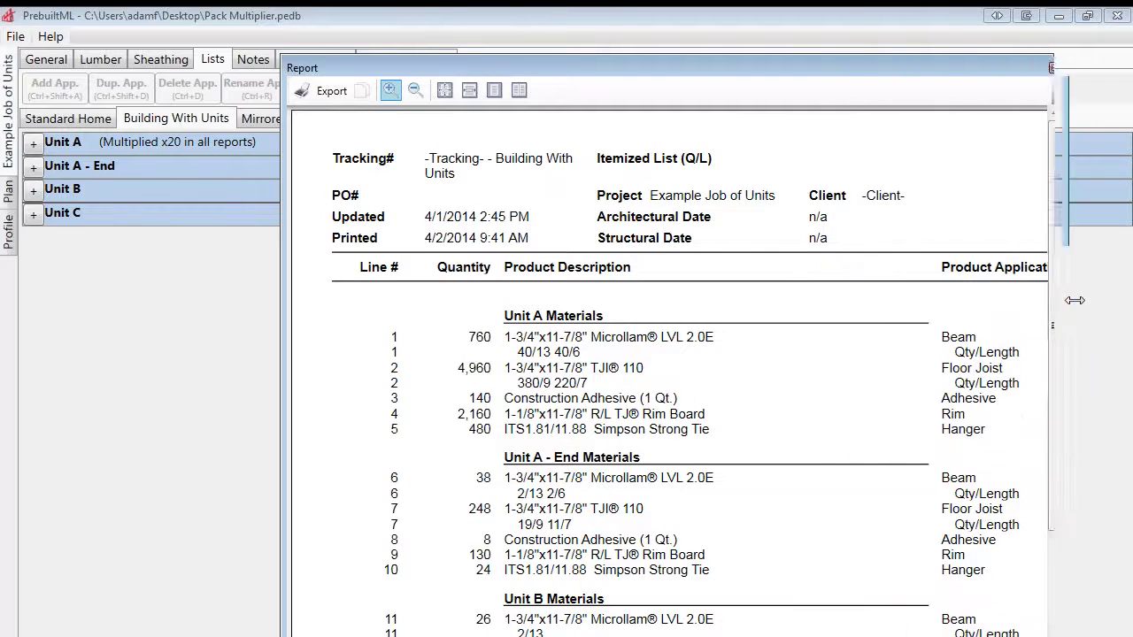
pyautogui.moveTo(732, 60); pyautogui.dragTo(631, 43)
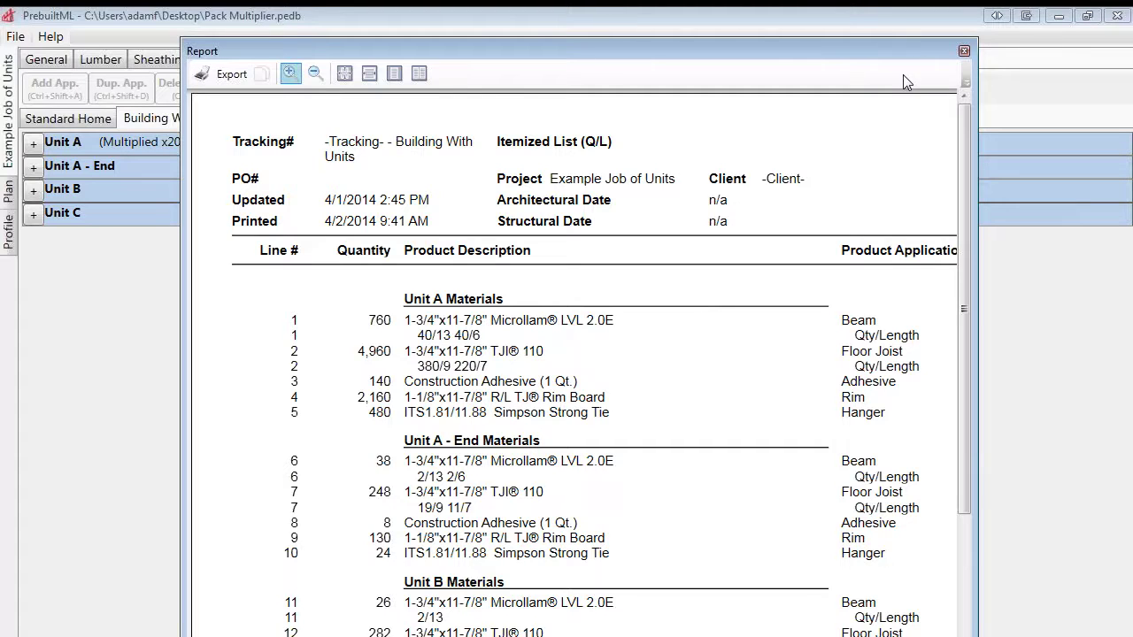
pyautogui.click(963, 53)
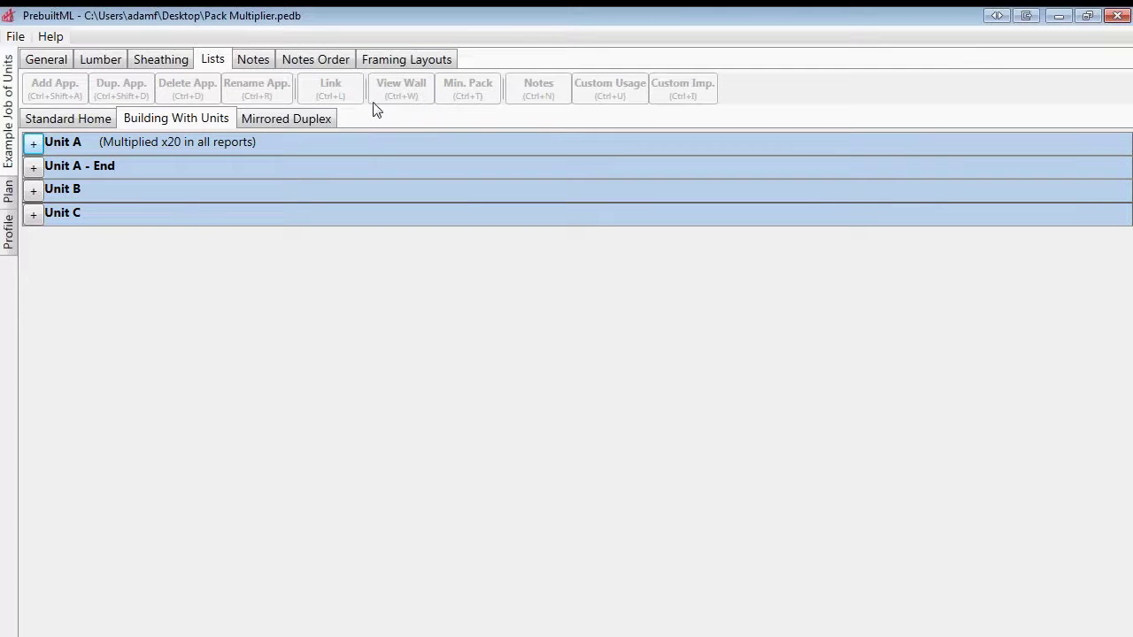
# View the Unit A framing layout, examine the quantities in its material legend, and close it.
pyautogui.click(401, 62)
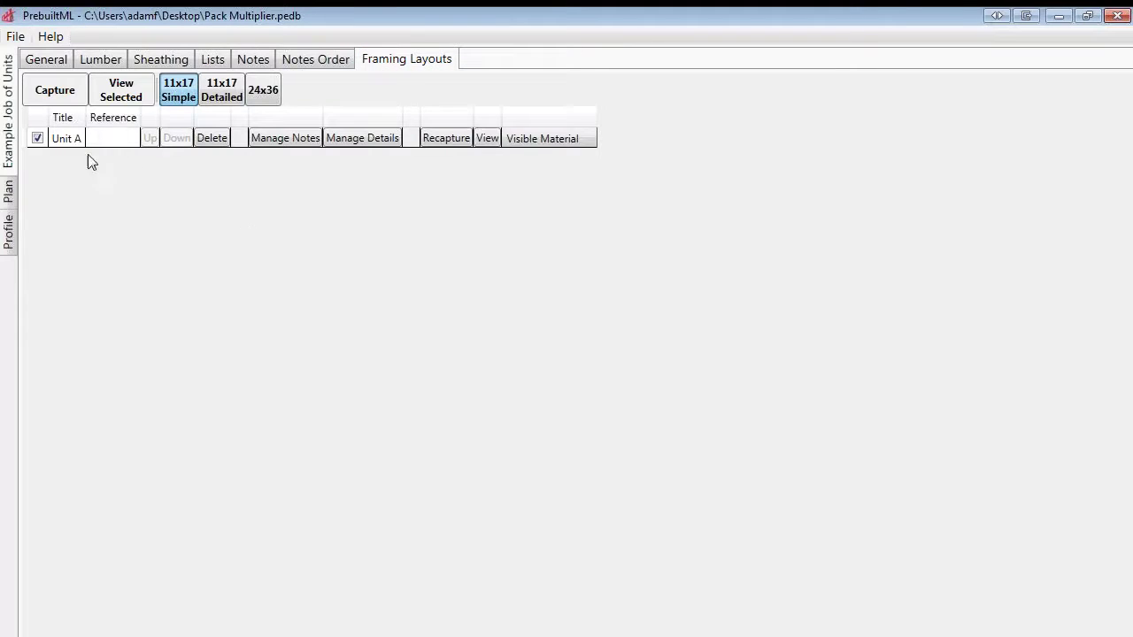
pyautogui.click(488, 140)
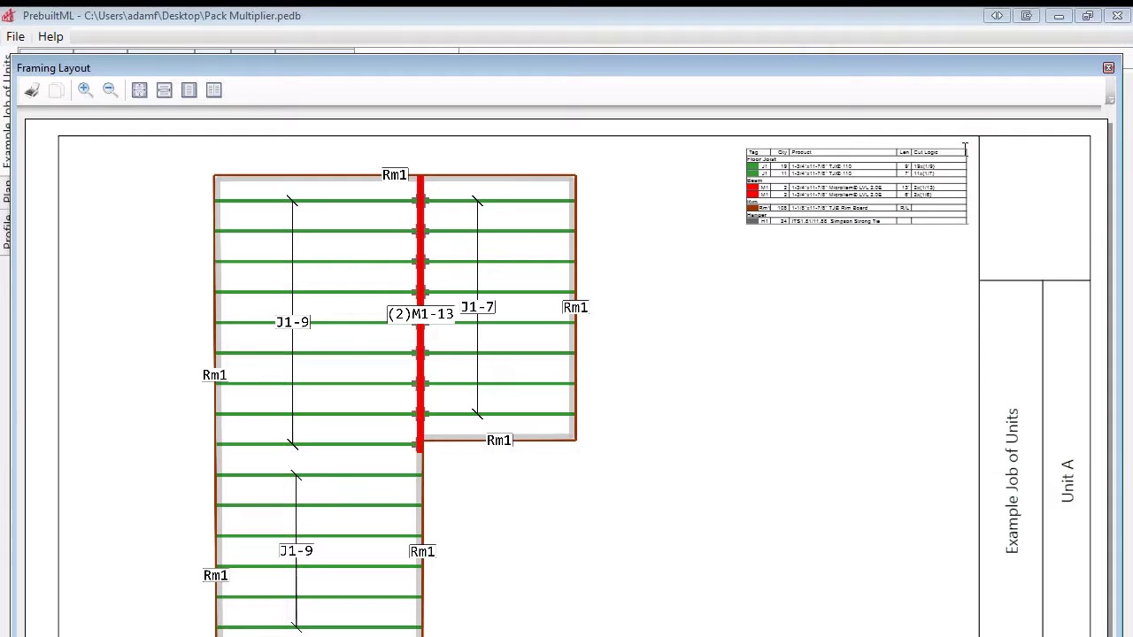
pyautogui.scroll(3, 964, 149)
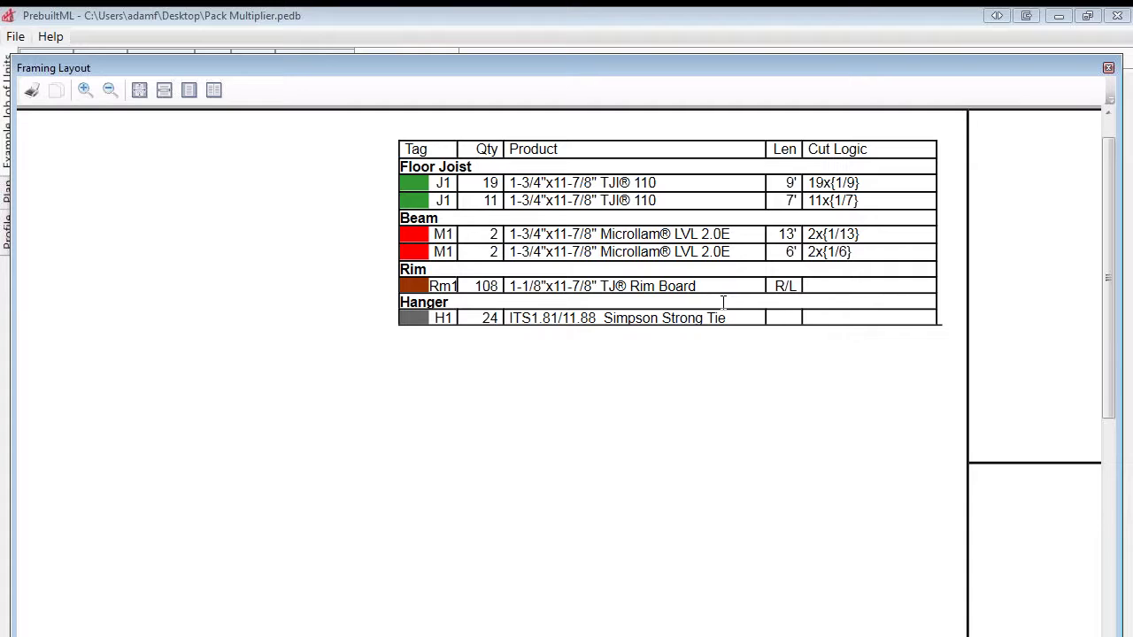
pyautogui.scroll(-3, 722, 303)
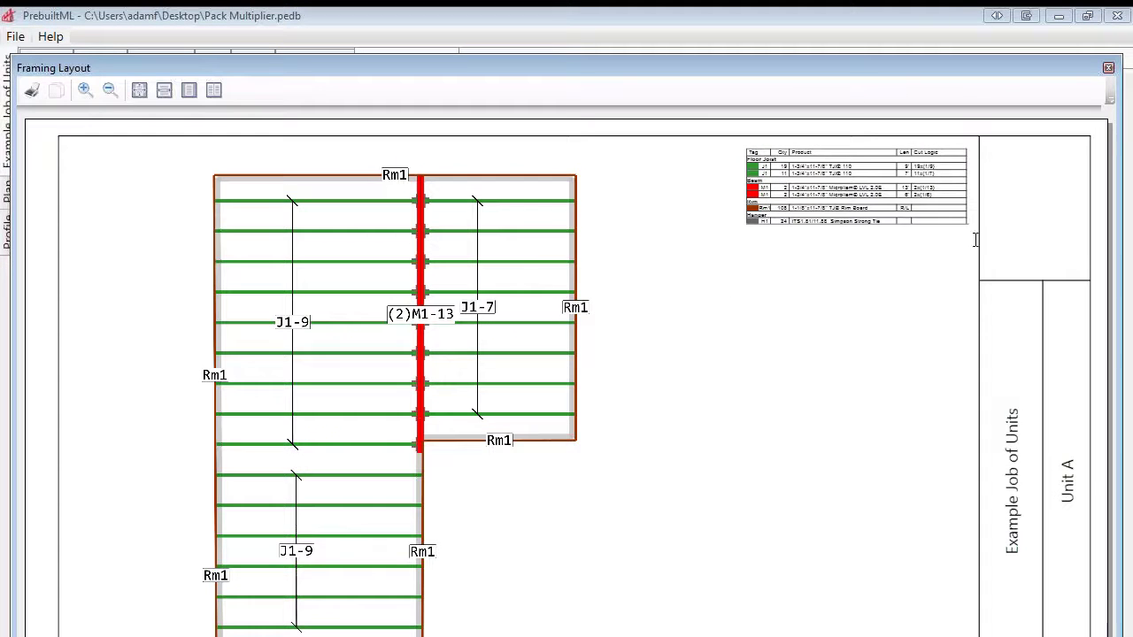
pyautogui.click(1108, 69)
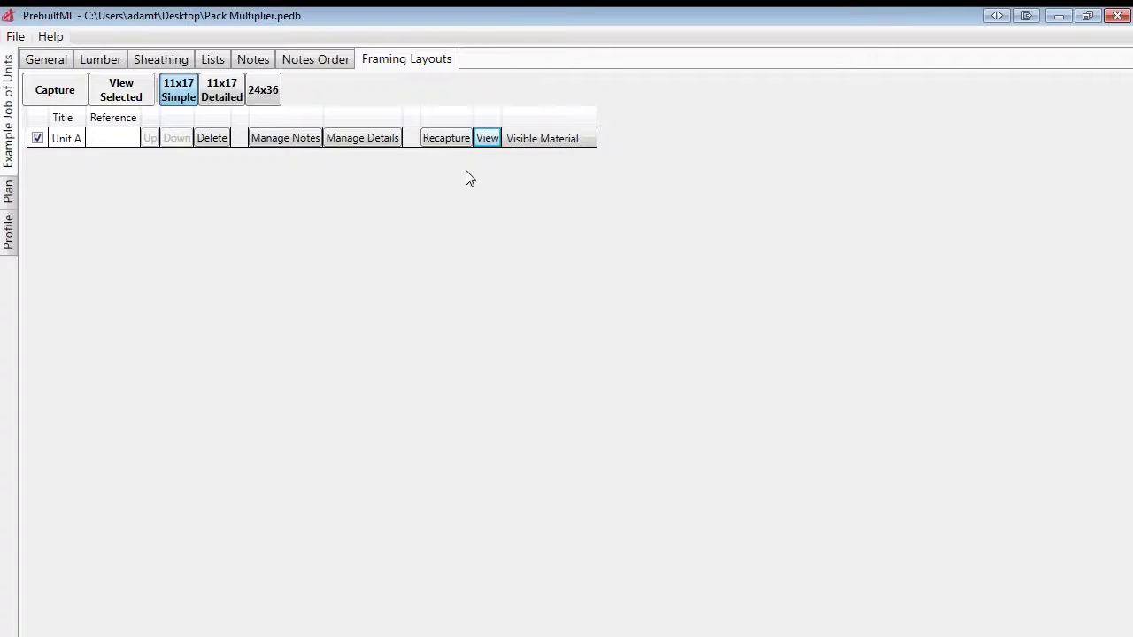
# Review the Unit A pack and its pack options in the Building With Units list, and show the Mirrored Duplex packs.
pyautogui.click(213, 60)
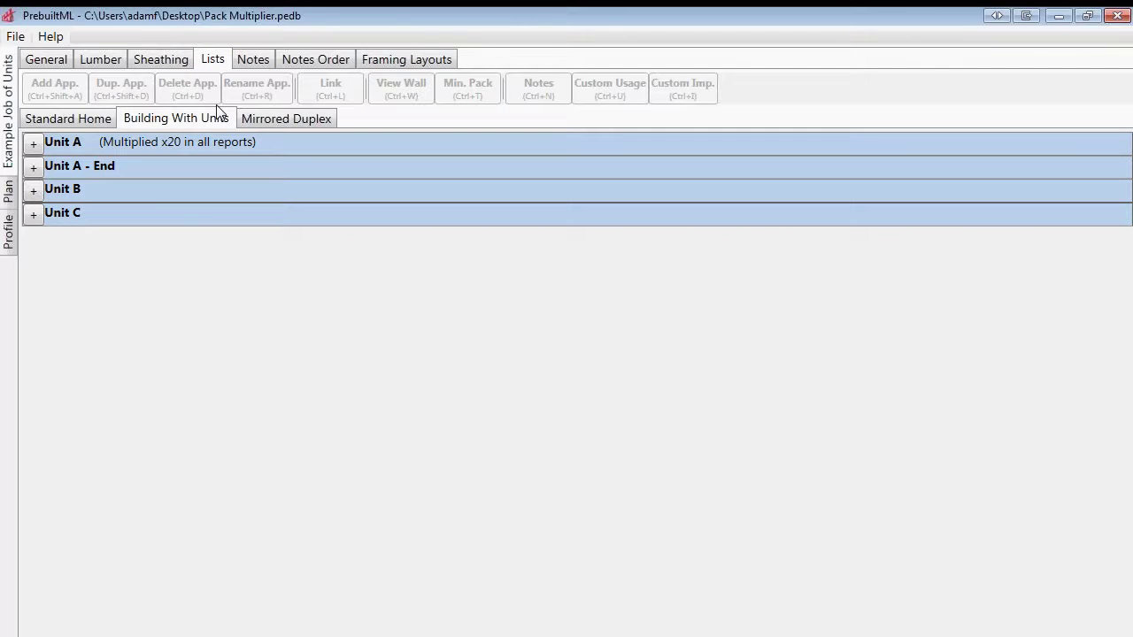
pyautogui.click(32, 144)
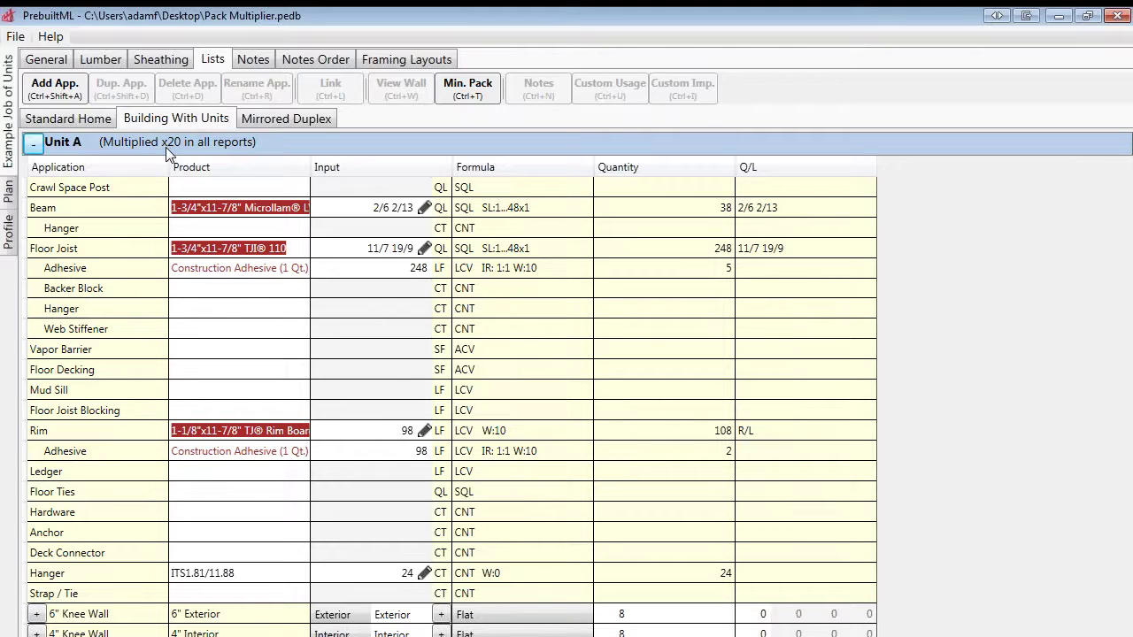
pyautogui.rightClick(276, 145)
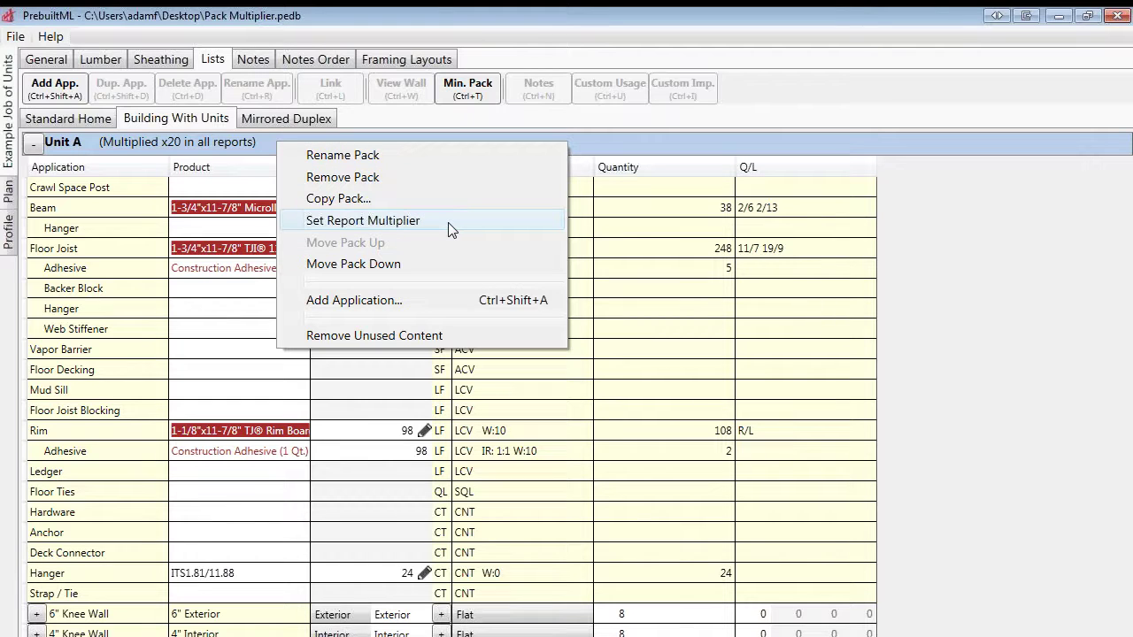
pyautogui.click(433, 26)
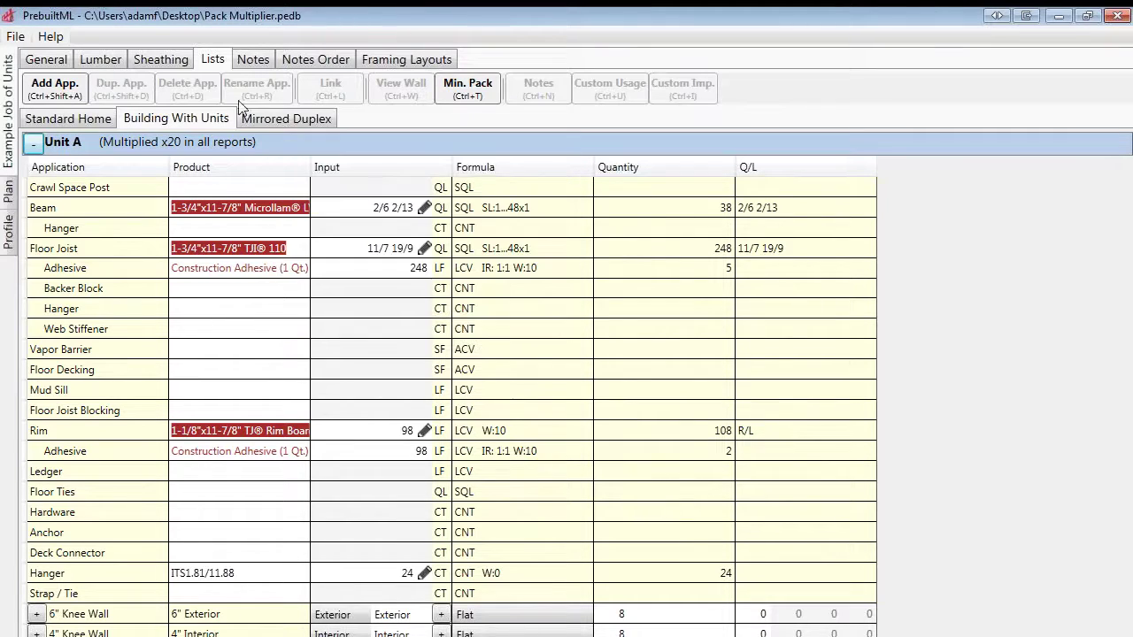
pyautogui.click(278, 122)
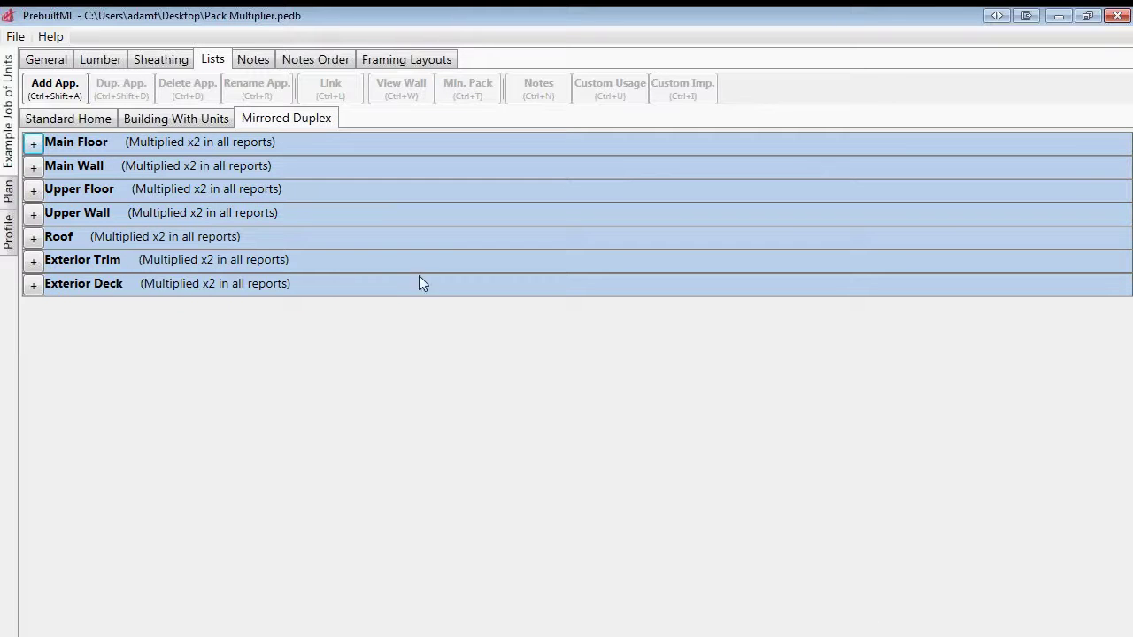